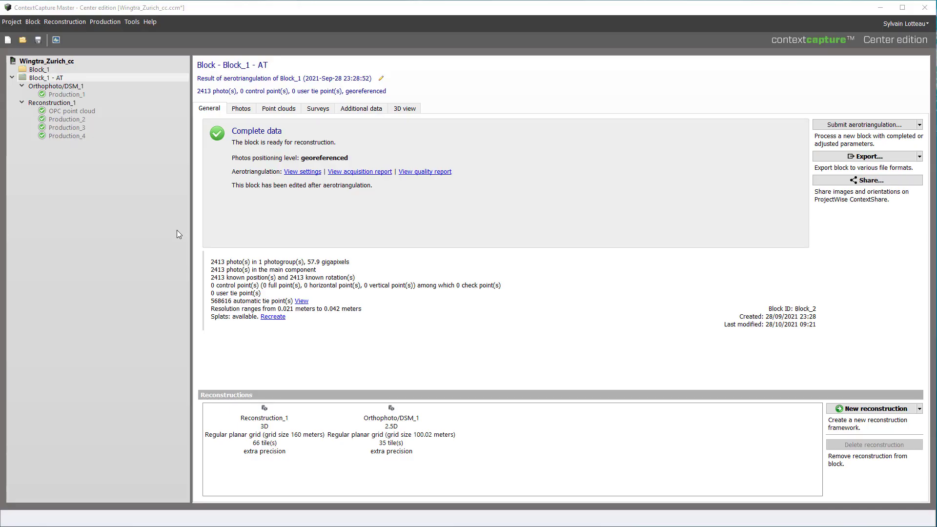
Open the Orthophoto/DSM_1 reconstruction's reference model after a brief look at Production_1
{"action": "left_click", "coordinate": [69, 87]}
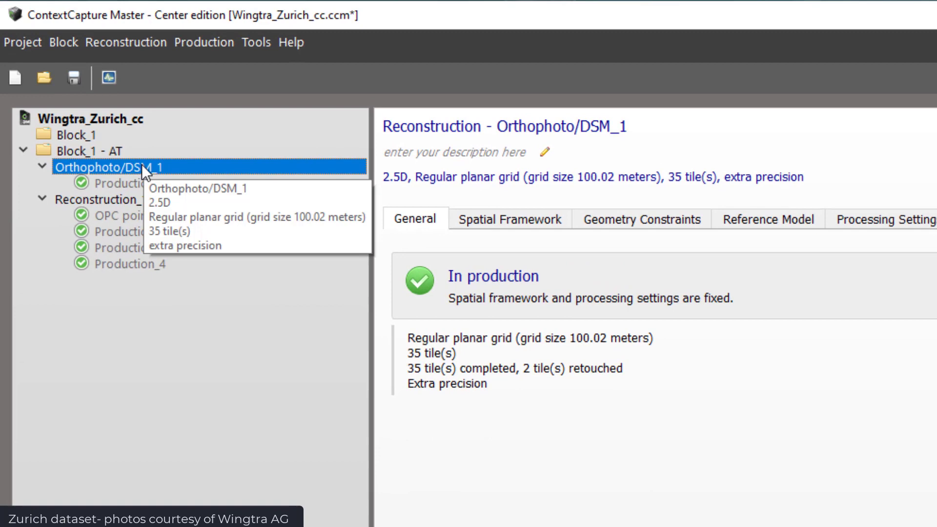
{"action": "left_click", "coordinate": [125, 182]}
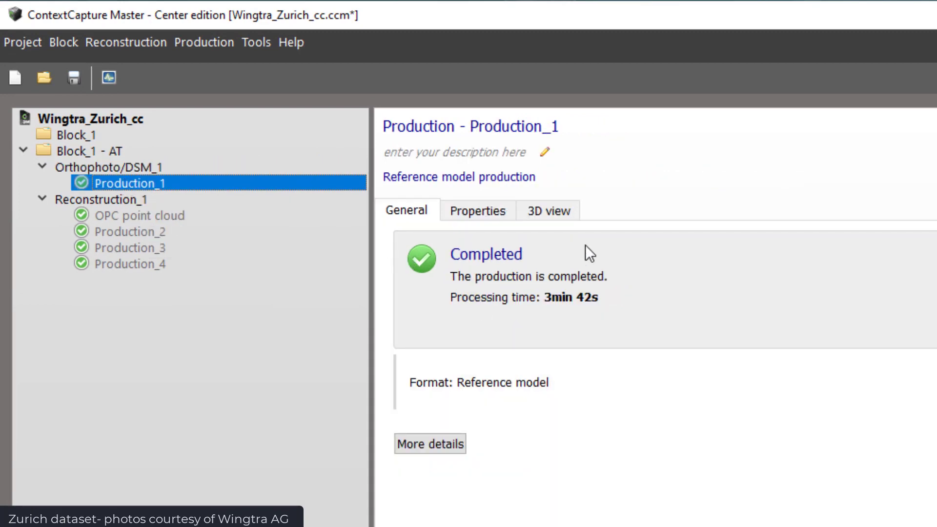
{"action": "left_click", "coordinate": [157, 165]}
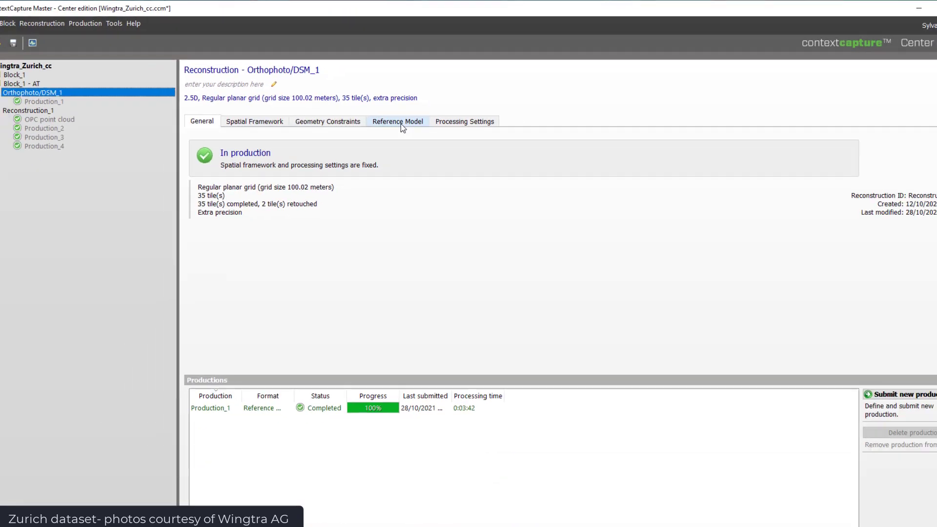
{"action": "left_click", "coordinate": [427, 224]}
Pan and zoom the orthophoto onto the street where the red car is parked
{"action": "left_click_drag", "start_coordinate": [609, 302], "coordinate": [509, 284]}
{"action": "scroll", "coordinate": [419, 281], "scroll_direction": "up", "scroll_amount": 3}
{"action": "scroll", "coordinate": [434, 233], "scroll_direction": "up", "scroll_amount": 2}
{"action": "scroll", "coordinate": [428, 254], "scroll_direction": "up", "scroll_amount": 2}
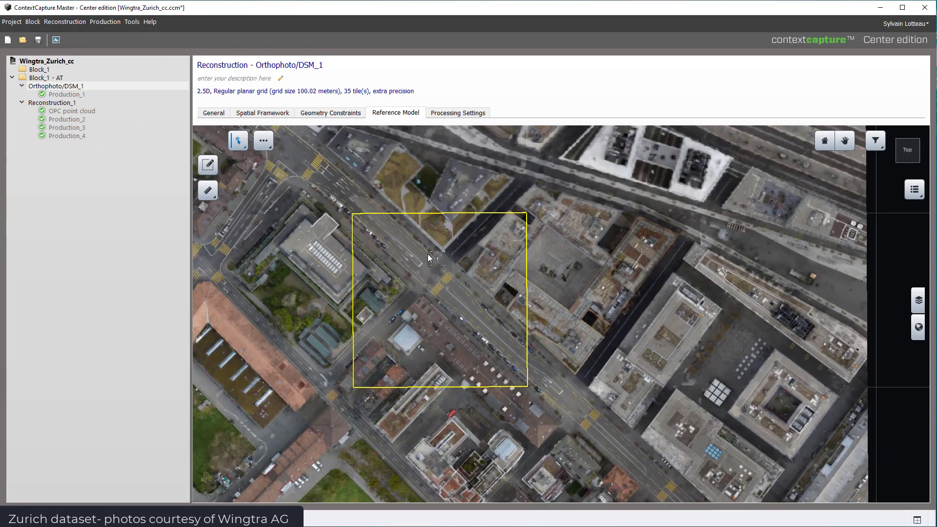
{"action": "left_click_drag", "start_coordinate": [428, 254], "coordinate": [446, 340]}
{"action": "scroll", "coordinate": [345, 203], "scroll_direction": "up", "scroll_amount": 2}
{"action": "scroll", "coordinate": [429, 283], "scroll_direction": "up", "scroll_amount": 2}
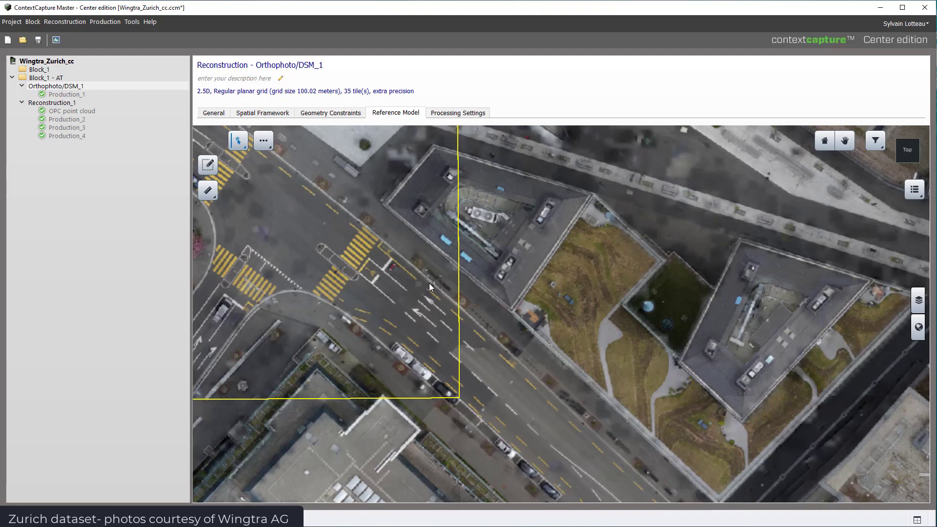
{"action": "scroll", "coordinate": [381, 274], "scroll_direction": "up", "scroll_amount": 4}
{"action": "scroll", "coordinate": [397, 272], "scroll_direction": "up", "scroll_amount": 2}
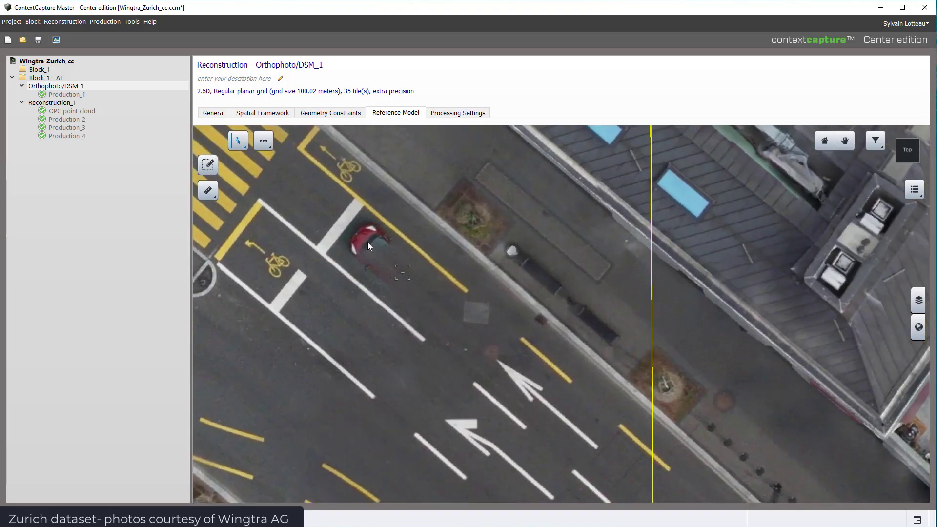
{"action": "scroll", "coordinate": [399, 282], "scroll_direction": "down", "scroll_amount": 2}
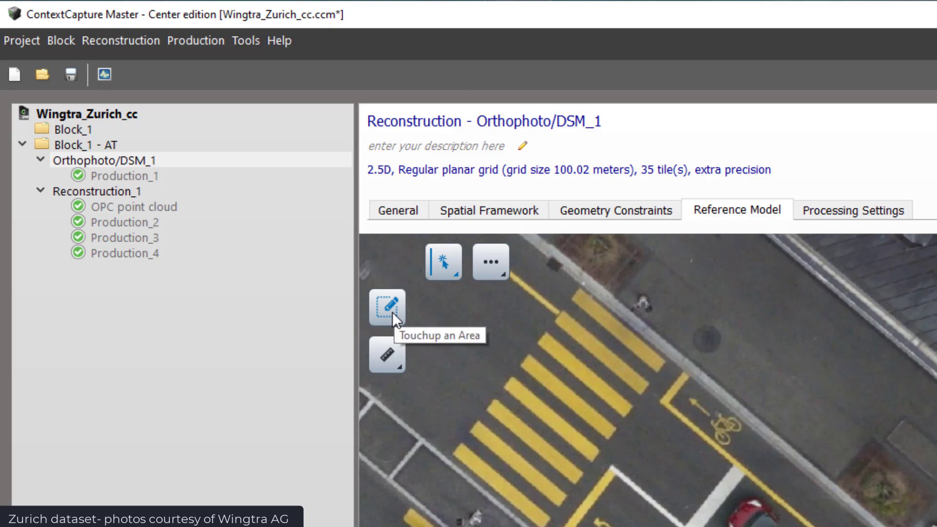
Use Touchup an Area to box the street tile around the red car
{"action": "left_click", "coordinate": [392, 311]}
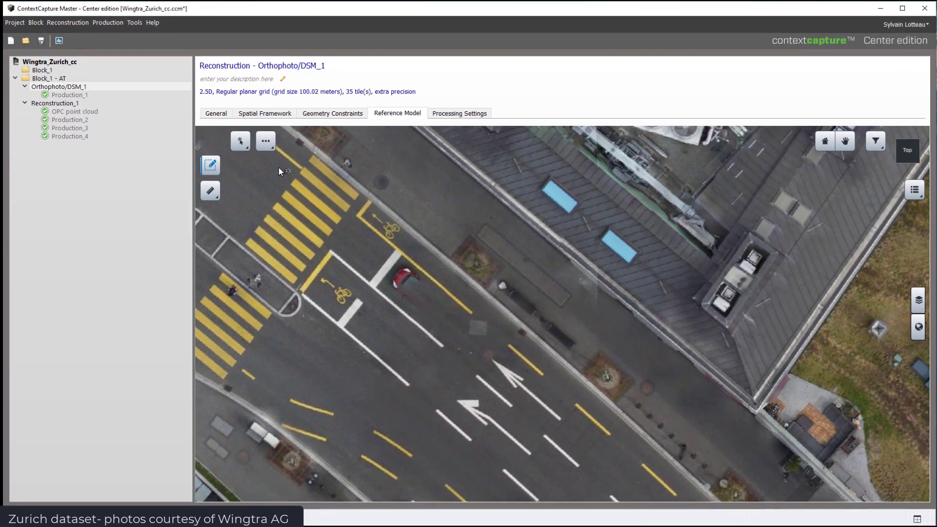
{"action": "left_click_drag", "start_coordinate": [280, 168], "coordinate": [547, 396]}
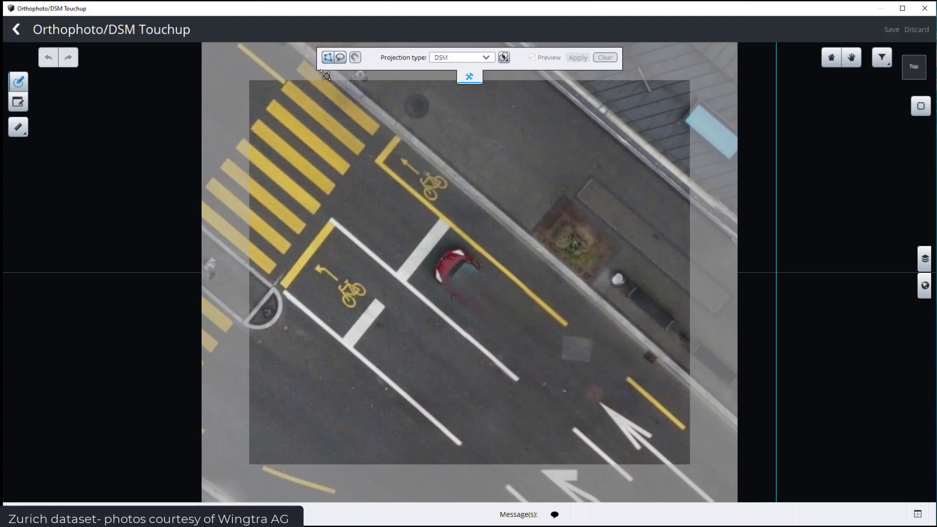
Draw a first rectangle around the car, then try a lasso outline and cancel it
{"action": "left_click", "coordinate": [328, 58]}
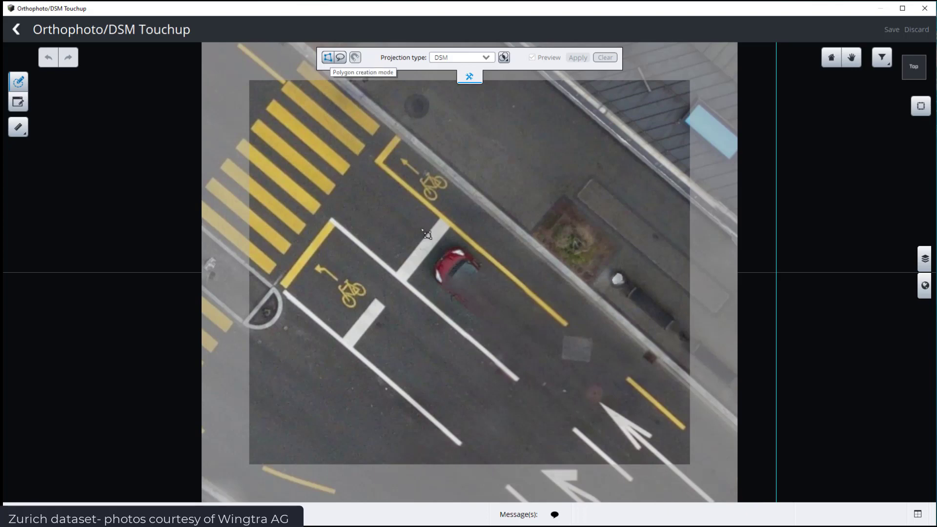
{"action": "left_click", "coordinate": [453, 229]}
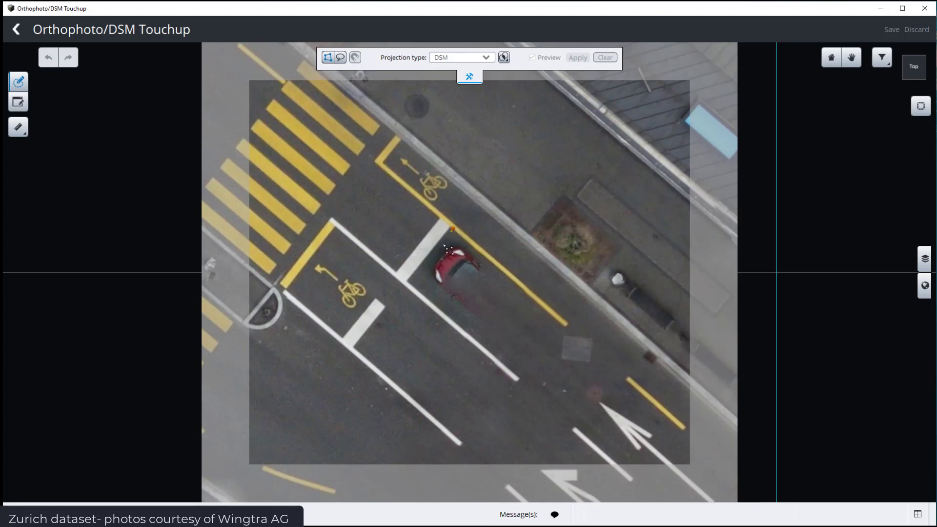
{"action": "left_click", "coordinate": [411, 282]}
{"action": "left_click", "coordinate": [524, 375]}
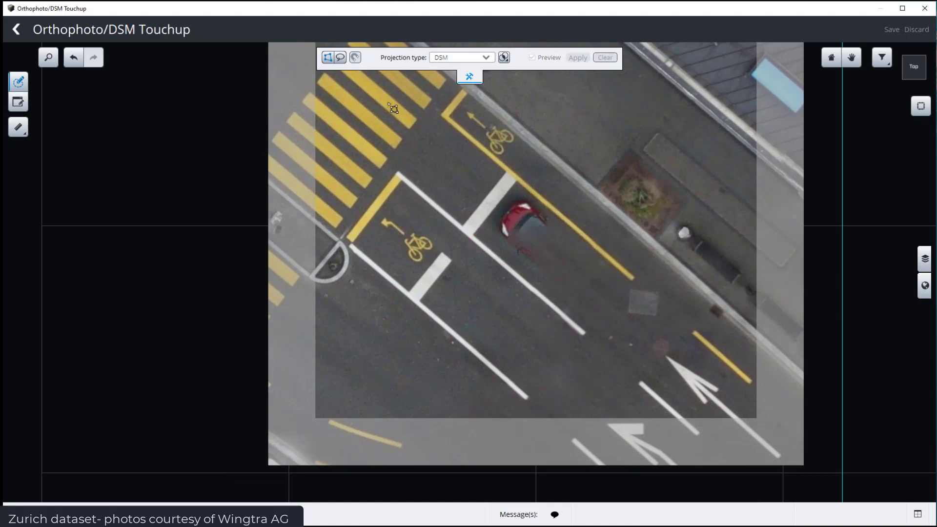
{"action": "left_click", "coordinate": [340, 57]}
{"action": "mouse_move", "coordinate": [520, 181]}
{"action": "left_mouse_down"}
{"action": "mouse_move", "coordinate": [496, 210]}
{"action": "mouse_move", "coordinate": [504, 237]}
{"action": "mouse_move", "coordinate": [549, 275]}
{"action": "mouse_move", "coordinate": [599, 289]}
{"action": "mouse_move", "coordinate": [617, 247]}
{"action": "mouse_move", "coordinate": [565, 193]}
{"action": "mouse_move", "coordinate": [520, 177]}
{"action": "left_mouse_up"}
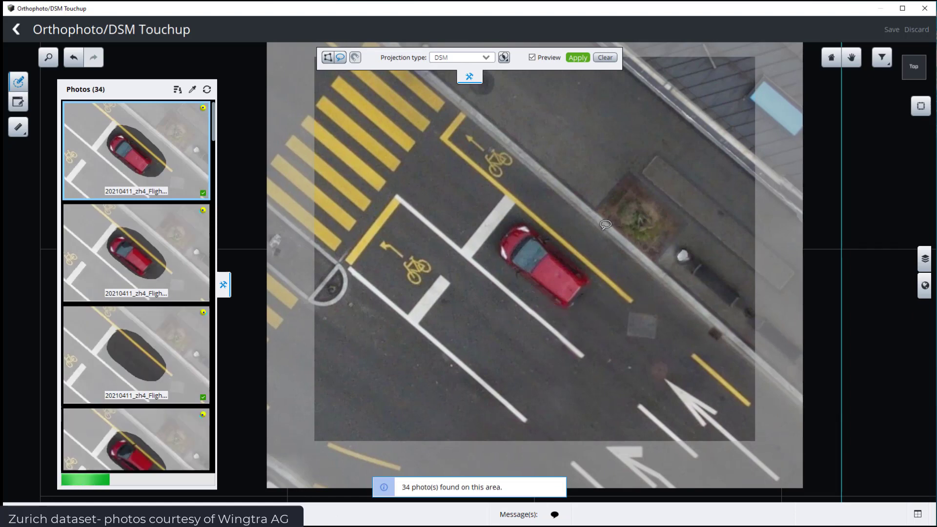
{"action": "key", "text": "Escape"}
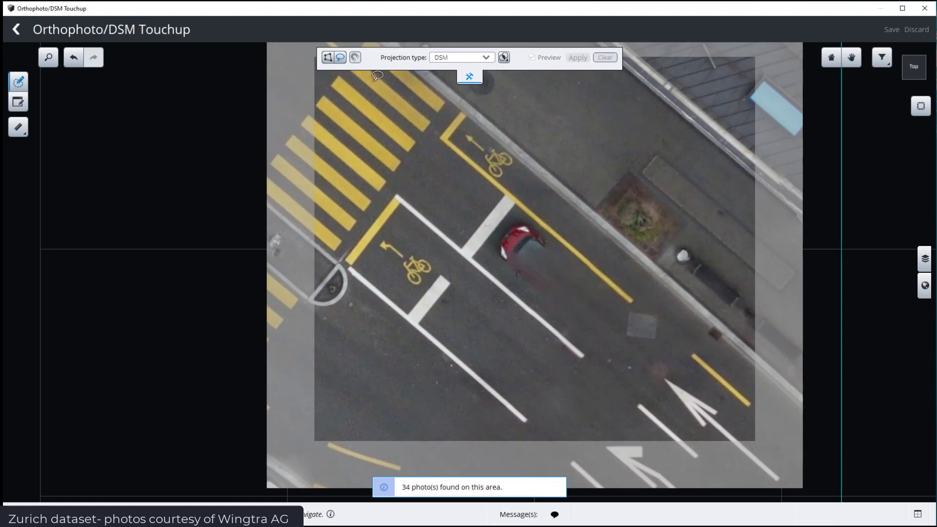
Redraw a four-corner rectangle enclosing the car from its front past its length
{"action": "left_click", "coordinate": [327, 58]}
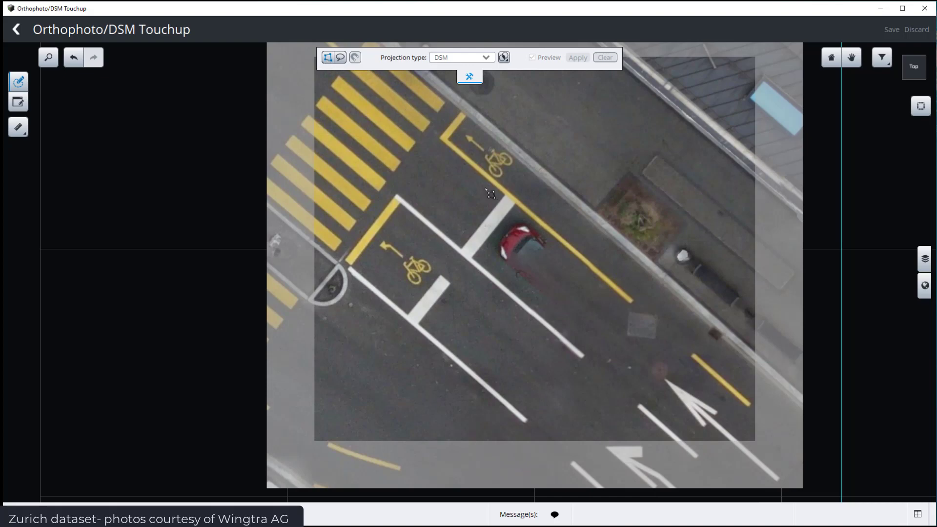
{"action": "left_click", "coordinate": [517, 211]}
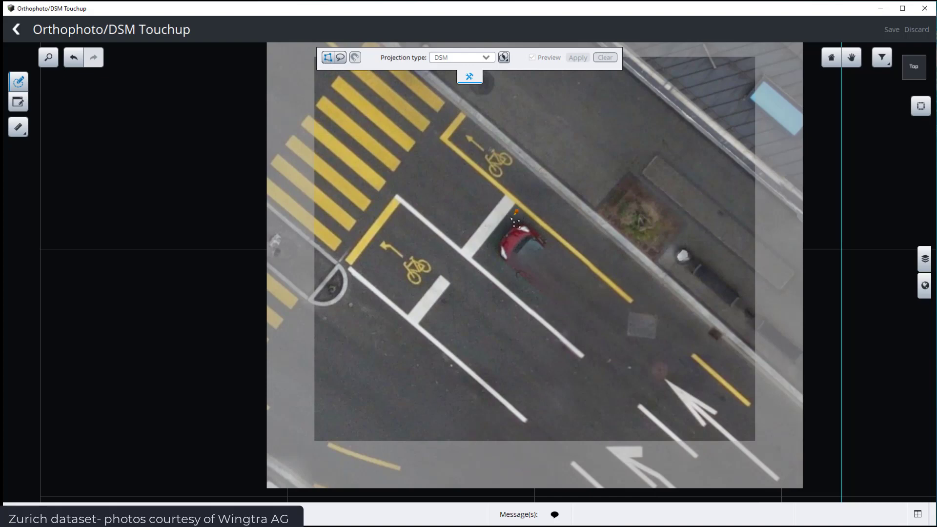
{"action": "left_click", "coordinate": [483, 255]}
{"action": "left_click", "coordinate": [567, 327]}
{"action": "left_click", "coordinate": [603, 284]}
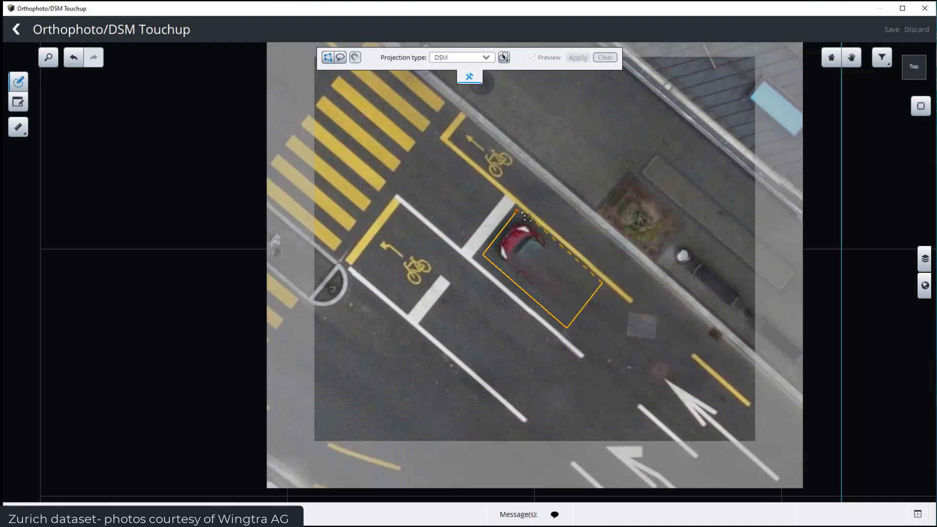
Close the rectangle and fill it from the third, car-free source photo
{"action": "left_click", "coordinate": [563, 244]}
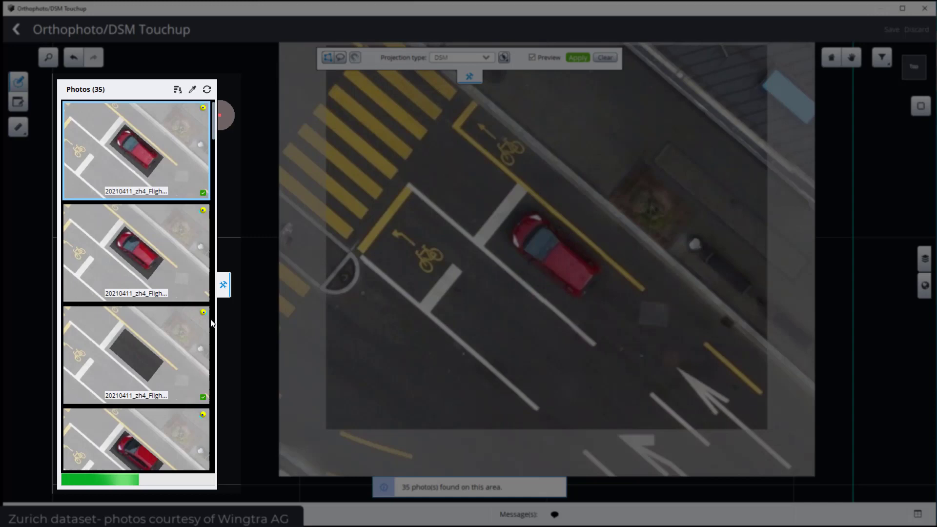
{"action": "scroll", "coordinate": [180, 182], "scroll_direction": "down", "scroll_amount": 15}
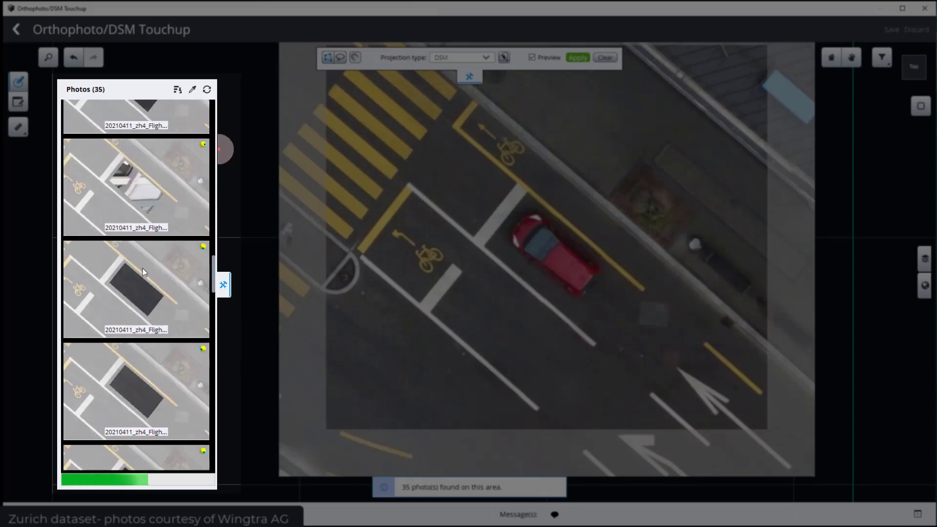
{"action": "scroll", "coordinate": [139, 339], "scroll_direction": "up", "scroll_amount": 15}
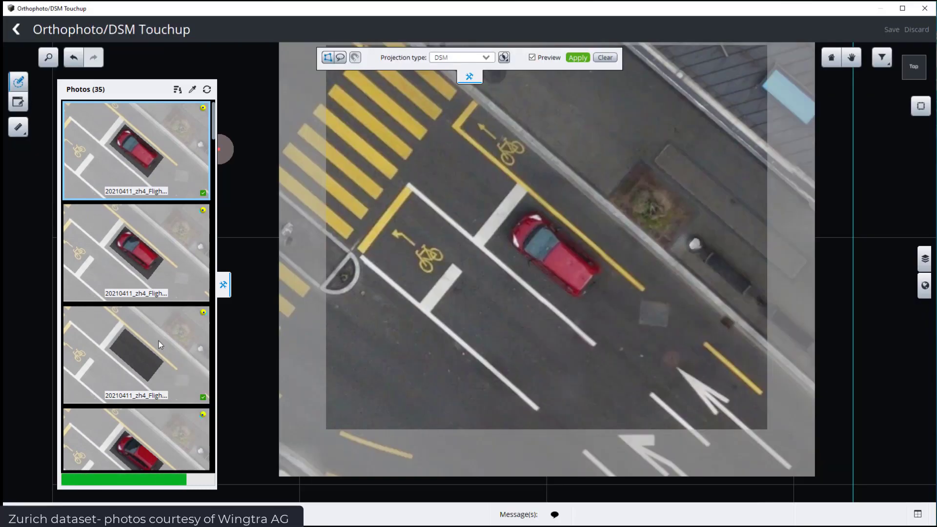
{"action": "left_click", "coordinate": [159, 341]}
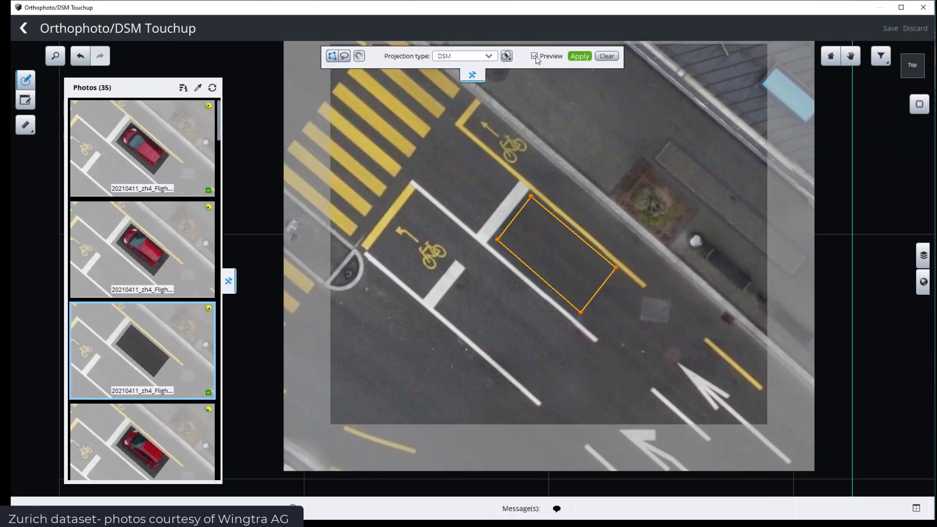
Compare the patch against the original via Preview, leave it on, and apply it
{"action": "left_click", "coordinate": [535, 56]}
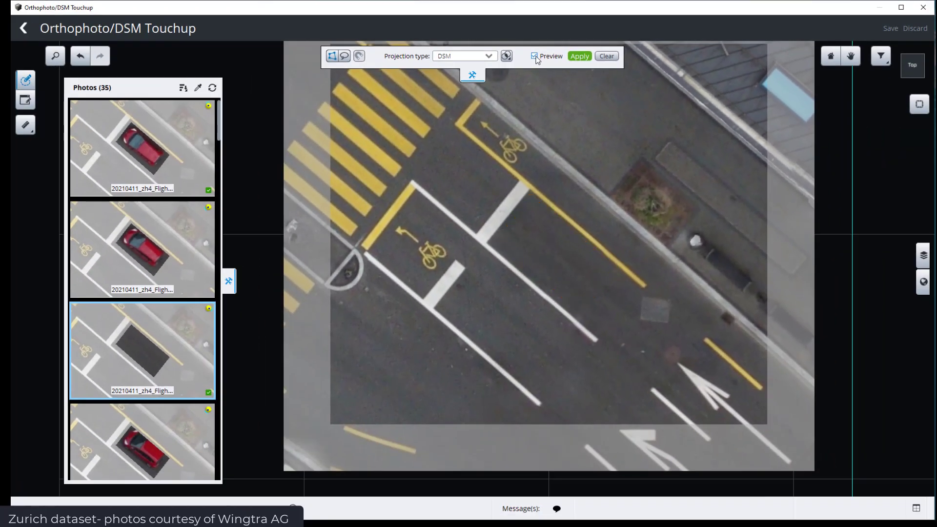
{"action": "left_click", "coordinate": [534, 56]}
{"action": "left_click", "coordinate": [534, 56]}
{"action": "left_click", "coordinate": [534, 56]}
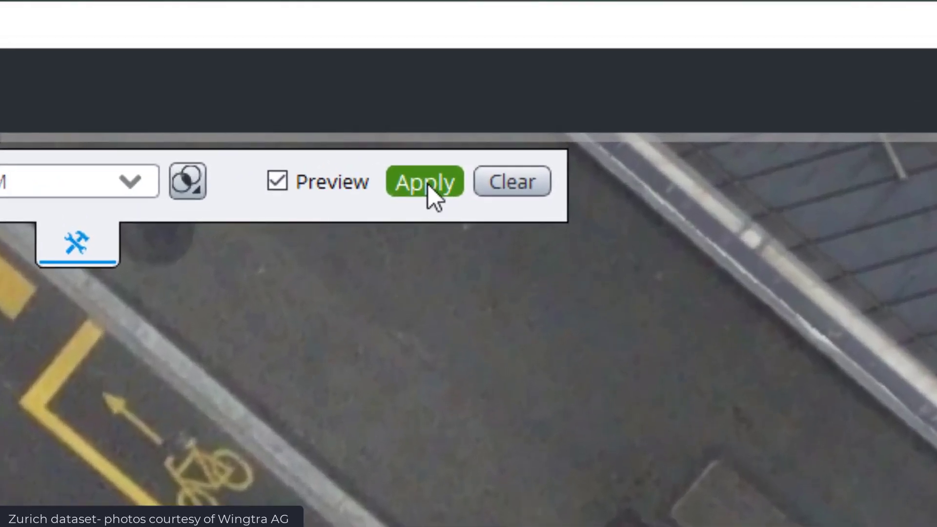
{"action": "left_click", "coordinate": [428, 183]}
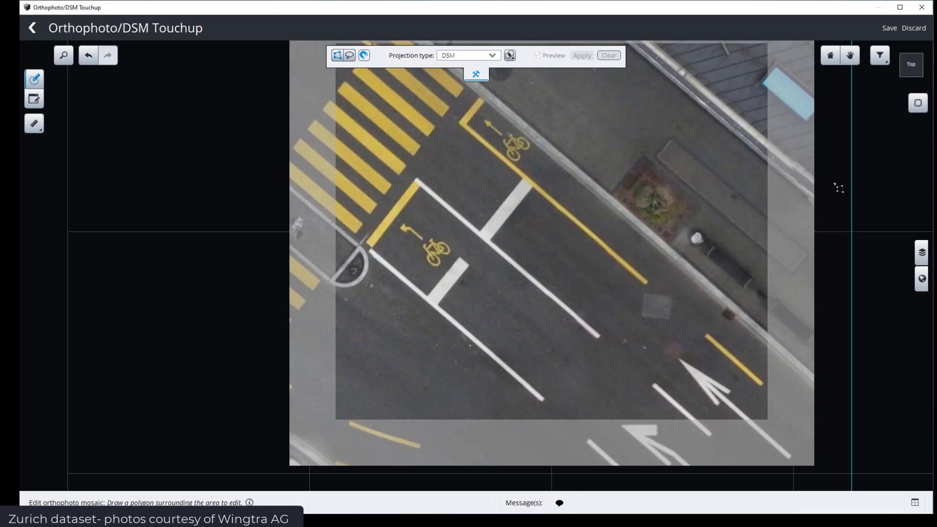
Save the touchup changes and display the green boundary outlines across the mosaic
{"action": "left_click", "coordinate": [889, 28]}
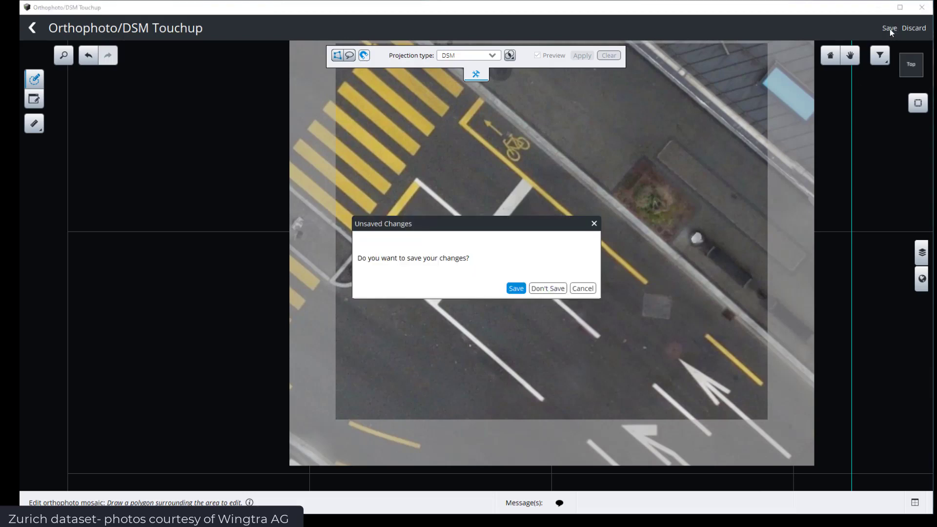
{"action": "left_click", "coordinate": [515, 287]}
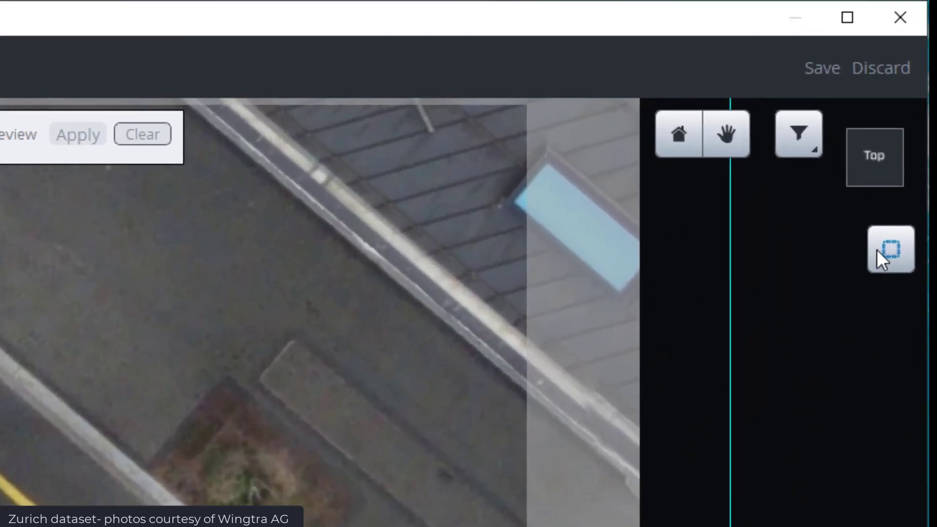
{"action": "left_click", "coordinate": [916, 104]}
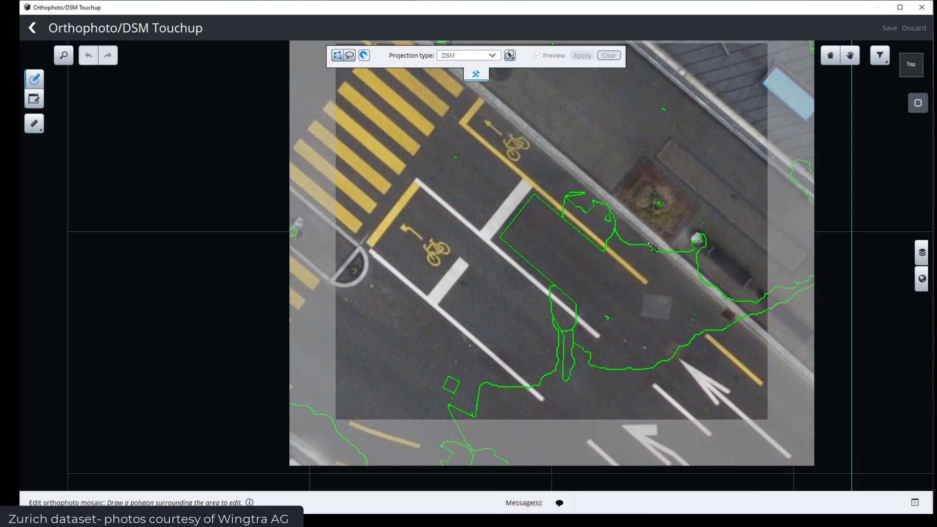
{"action": "left_click", "coordinate": [500, 238]}
{"action": "key", "text": "Escape"}
Exit the touchup editor, review the reference model, and submit an update of Production_1
{"action": "left_click", "coordinate": [39, 36]}
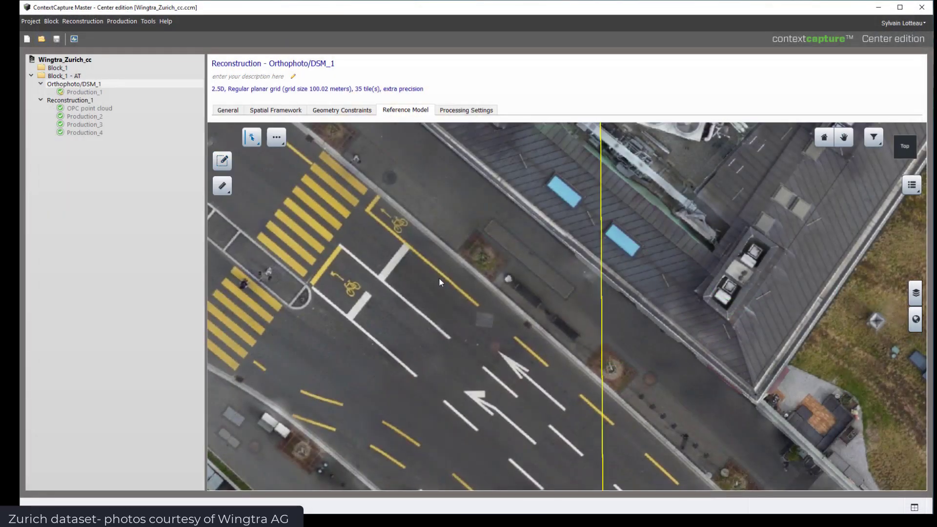
{"action": "scroll", "coordinate": [396, 270], "scroll_direction": "down", "scroll_amount": 5}
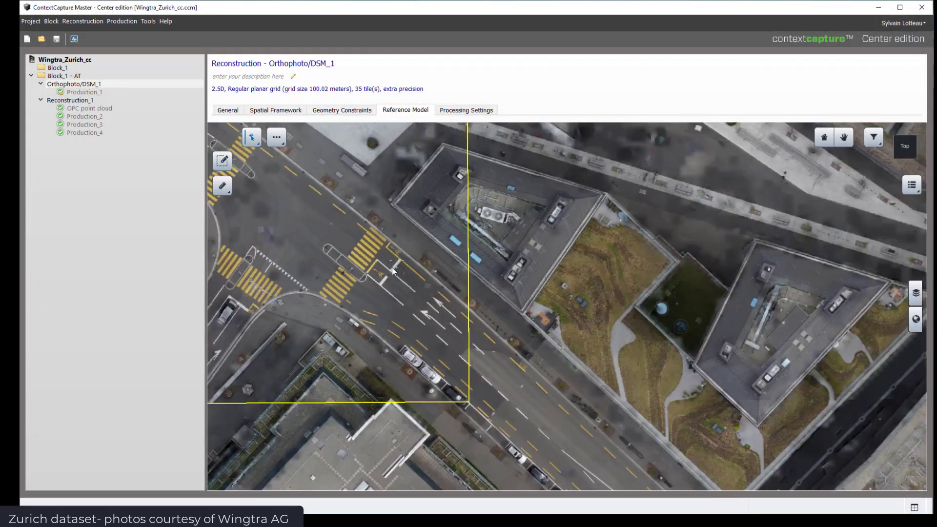
{"action": "scroll", "coordinate": [419, 282], "scroll_direction": "up", "scroll_amount": 4}
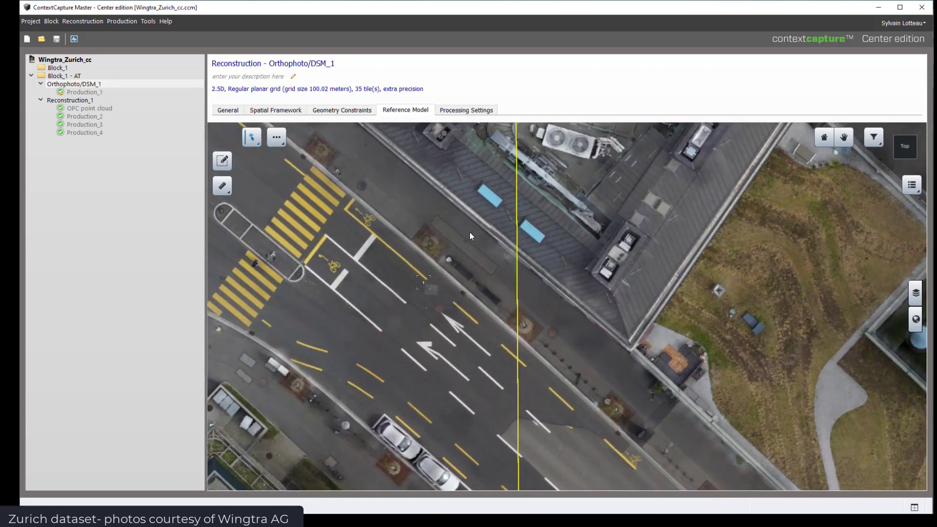
{"action": "left_click_drag", "start_coordinate": [470, 231], "coordinate": [509, 239]}
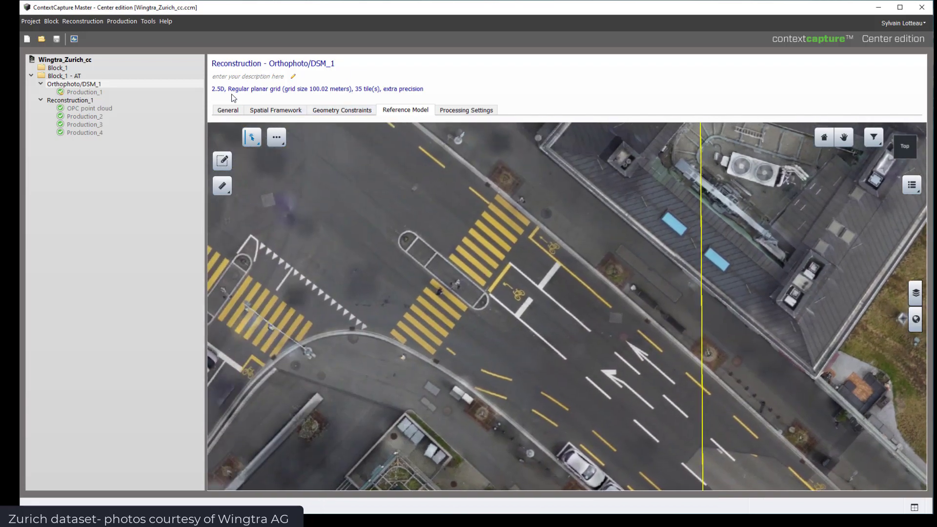
{"action": "left_click", "coordinate": [90, 93]}
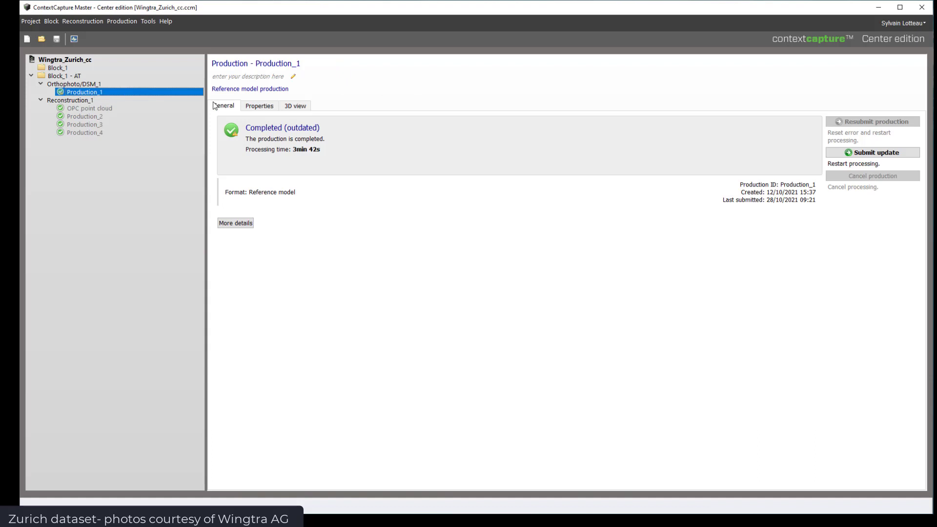
{"action": "left_click", "coordinate": [874, 155]}
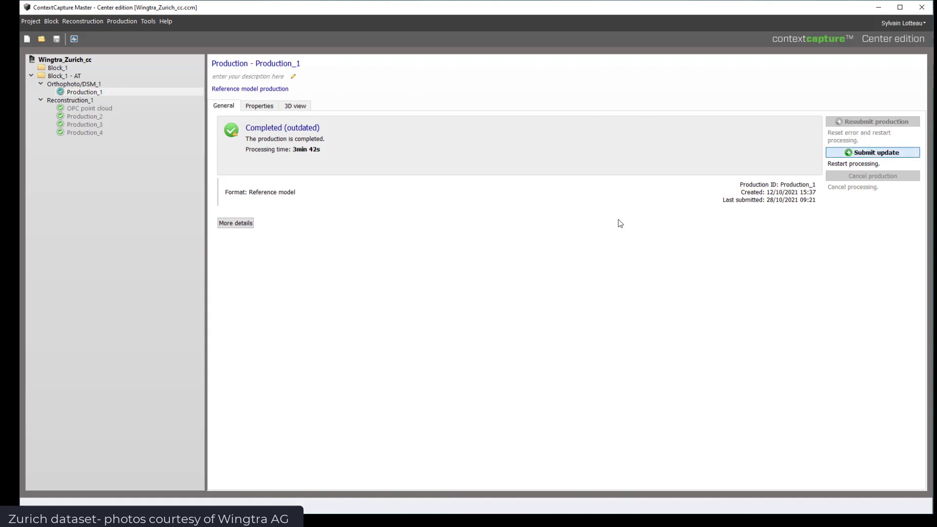